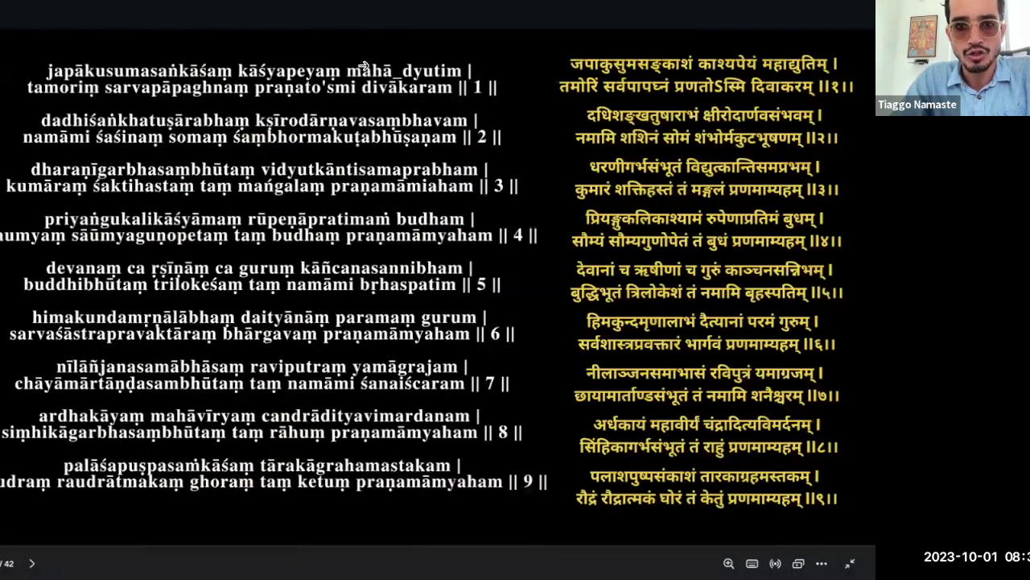
{"action": "key", "text": "Right"}
Advance the shared slides past the Navagraha mantras to the 27-Nakshatra pada syllable table.
{"action": "mouse_move", "coordinate": [533, 547]}
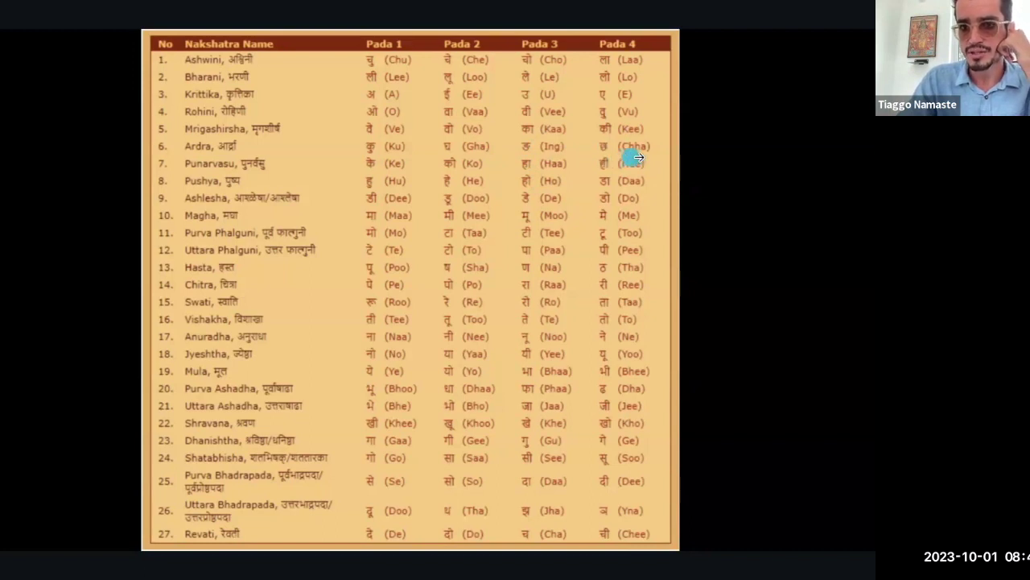
{"action": "left_click", "coordinate": [594, 188]}
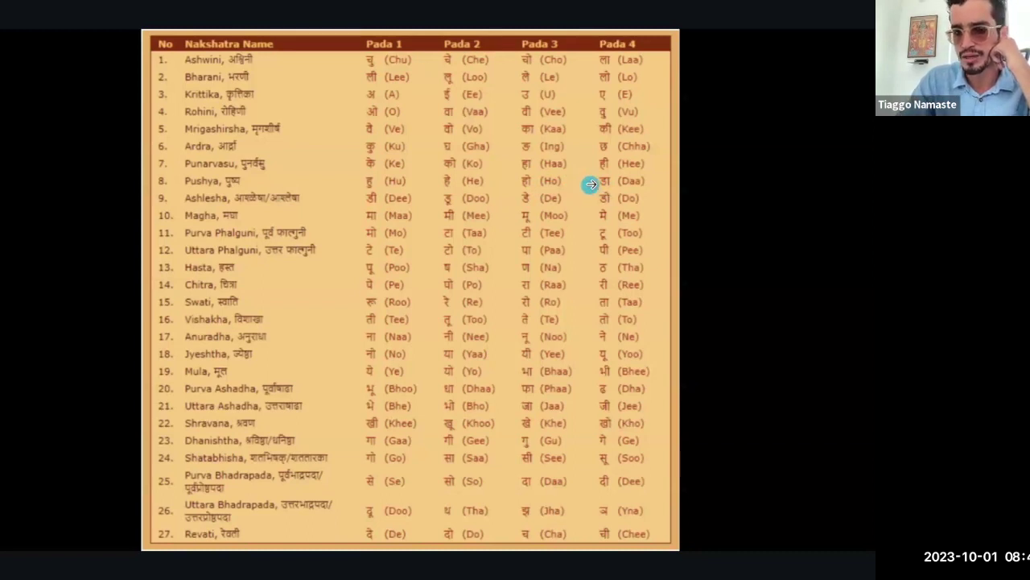
{"action": "left_click", "coordinate": [584, 182]}
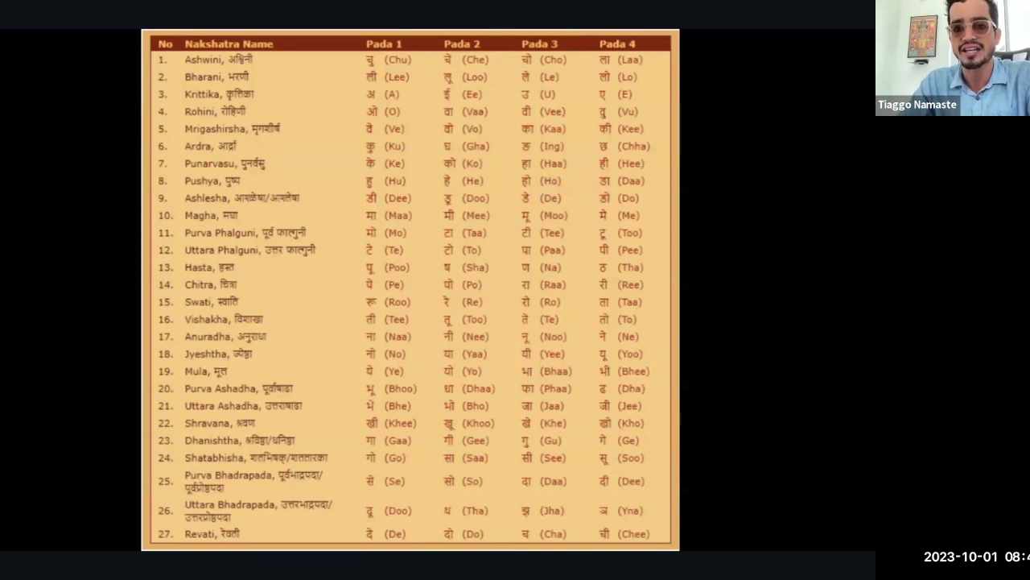
{"action": "left_click", "coordinate": [569, 198]}
{"action": "left_click", "coordinate": [587, 186]}
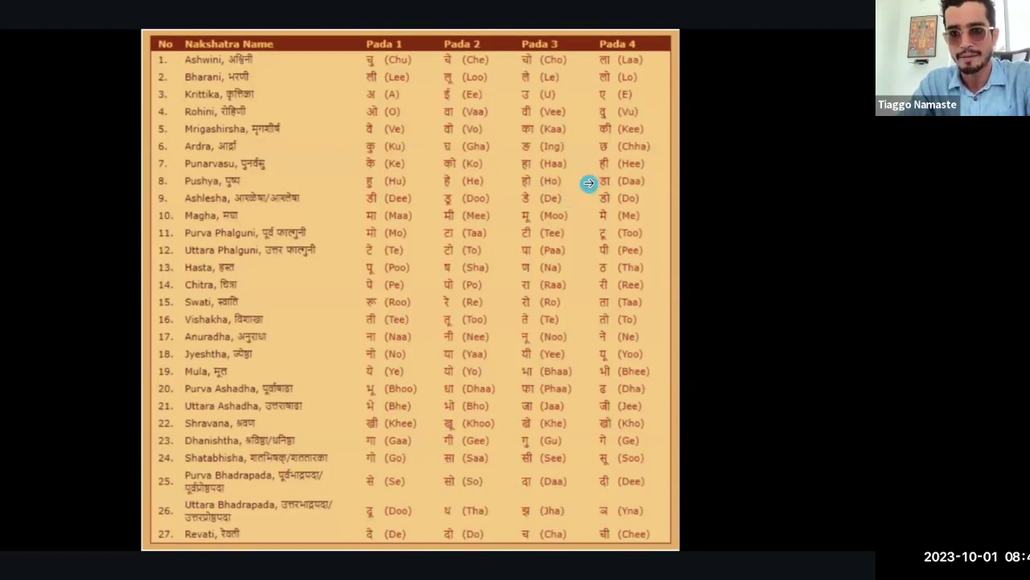